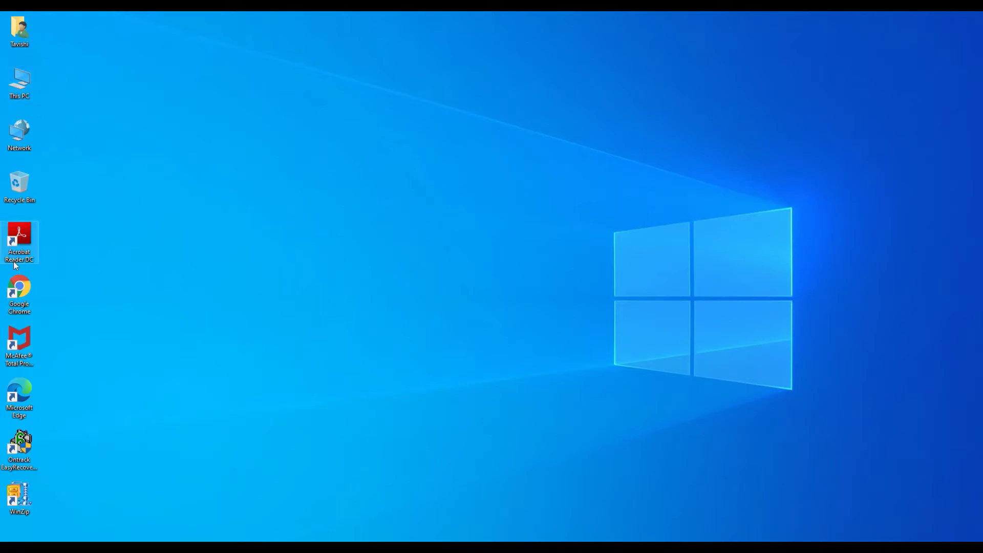
Open Google Chrome, search Google for "download media creation tool" and open Microsoft's Windows 10 download page from the results
{"action": "double_click", "coordinate": [14, 288]}
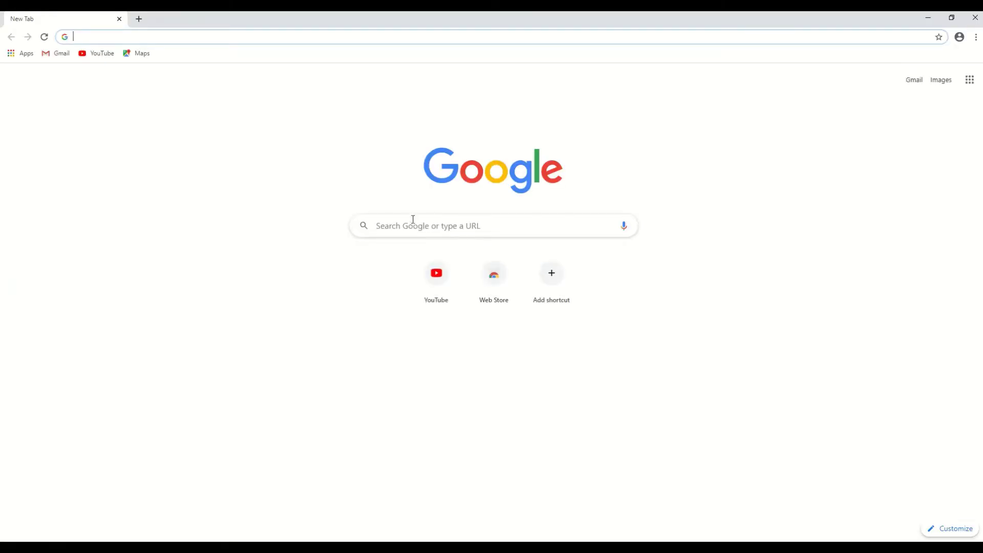
{"action": "left_click", "coordinate": [411, 225]}
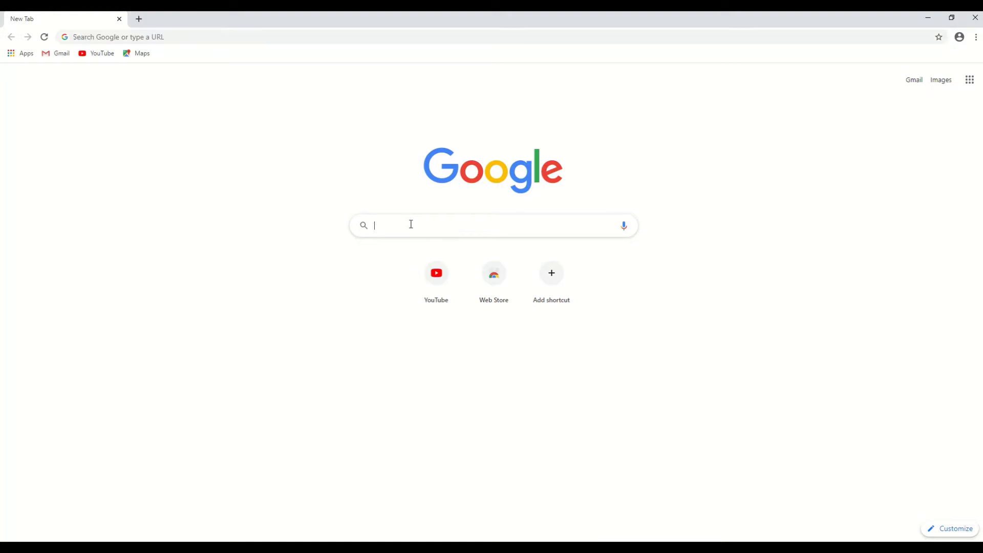
{"action": "type", "text": "dow"}
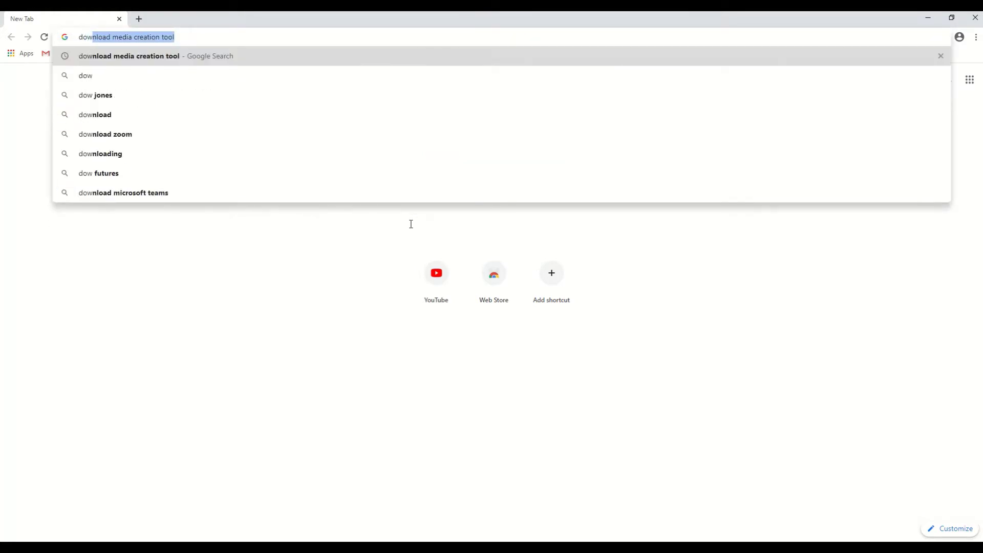
{"action": "key", "text": "Right"}
{"action": "key", "text": "Return"}
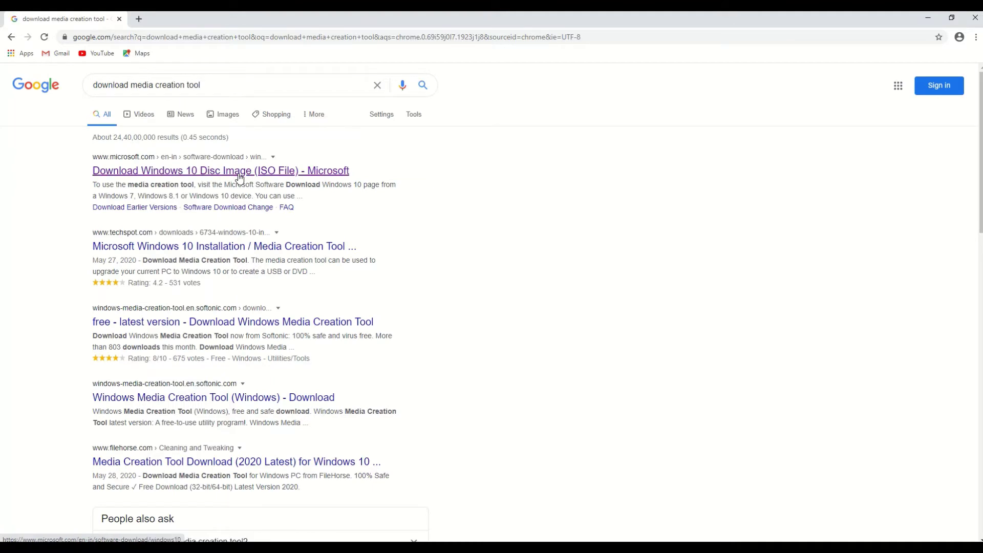
{"action": "left_click", "coordinate": [241, 177]}
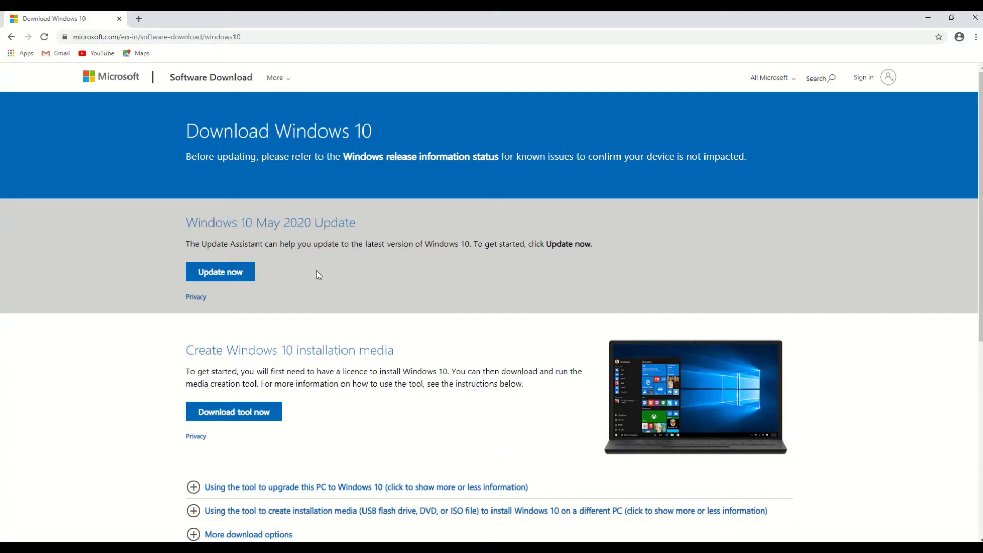
Download the Windows 10 media creation tool and show the downloaded file in its folder
{"action": "left_click", "coordinate": [241, 414]}
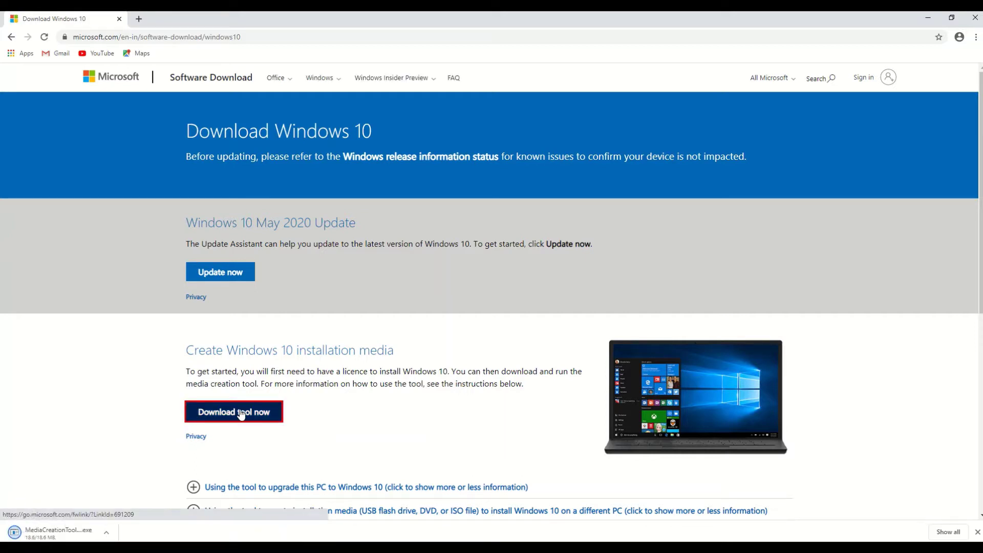
{"action": "left_click", "coordinate": [106, 534]}
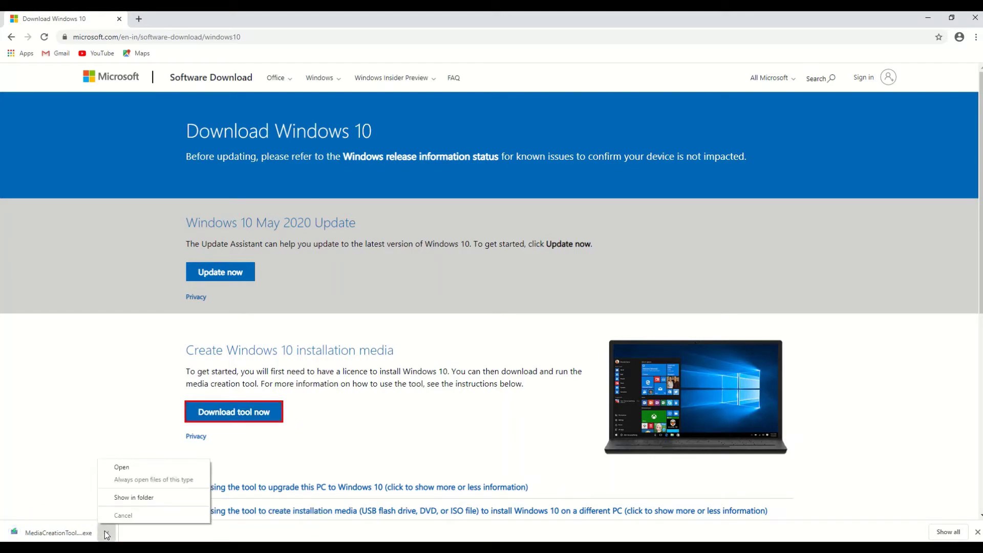
{"action": "left_click", "coordinate": [153, 497]}
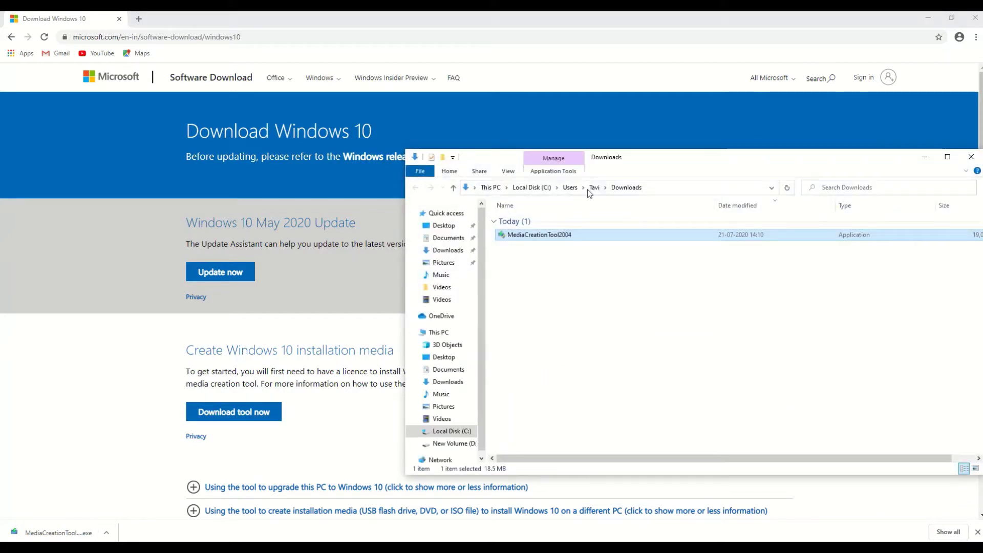
Run MediaCreationTool2004 from the Downloads folder as administrator
{"action": "left_click_drag", "start_coordinate": [665, 161], "coordinate": [431, 139]}
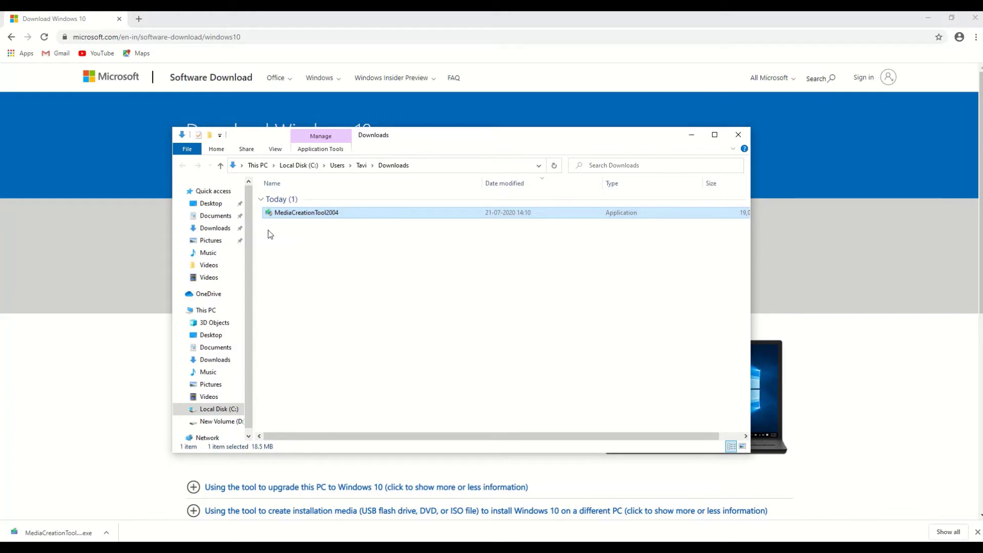
{"action": "right_click", "coordinate": [283, 216]}
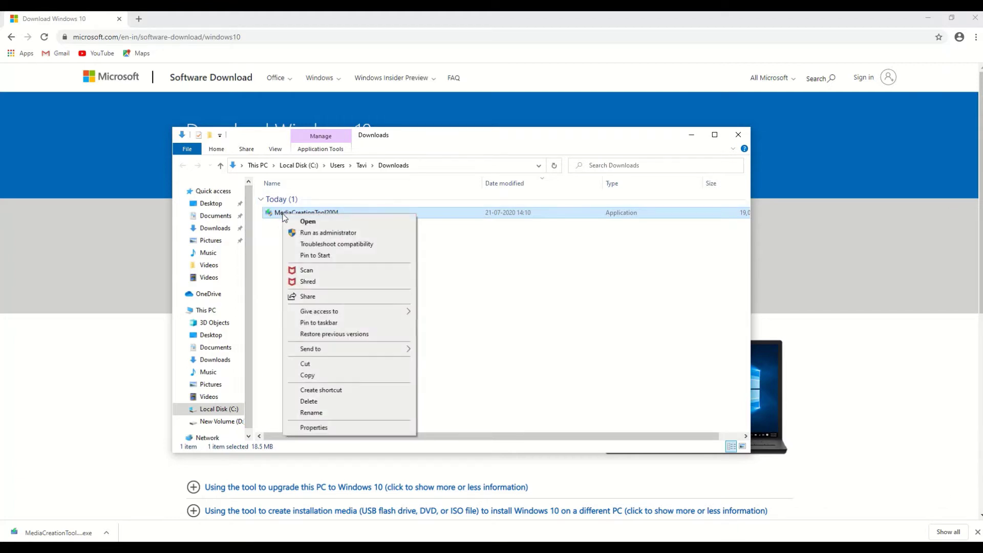
{"action": "left_click", "coordinate": [300, 234]}
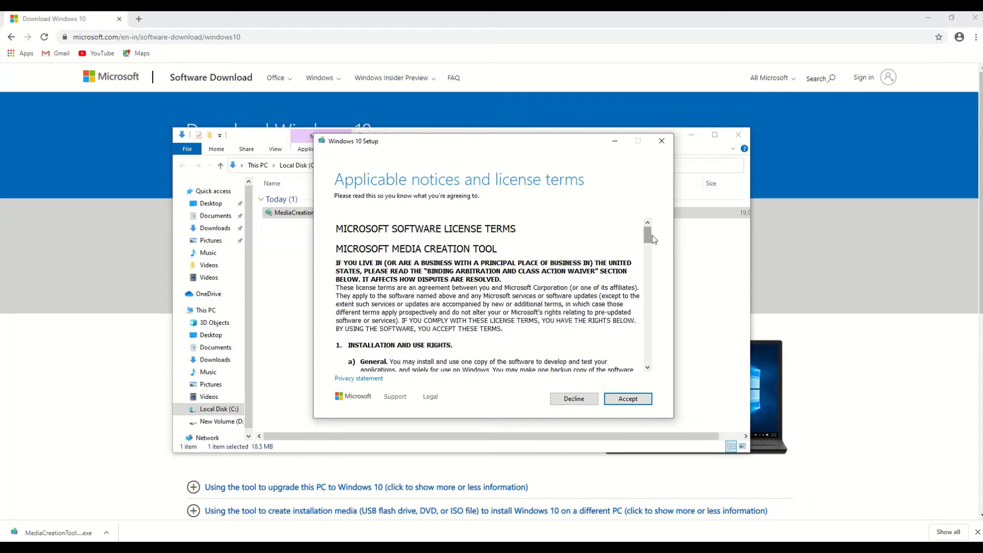
Accept the license terms and choose to create installation media (USB flash drive, DVD, or ISO file) for another PC
{"action": "left_click_drag", "start_coordinate": [647, 243], "coordinate": [640, 376]}
{"action": "left_click", "coordinate": [619, 402]}
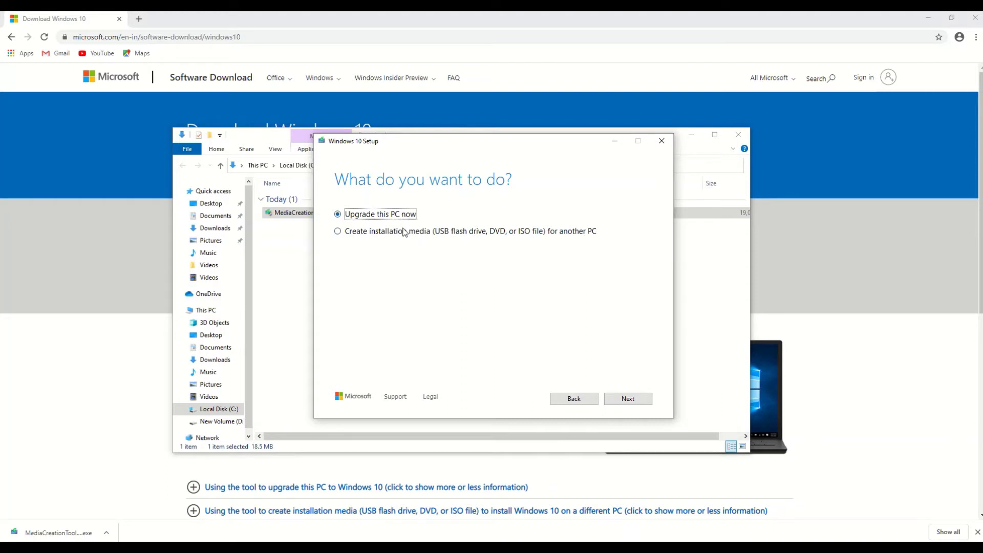
{"action": "left_click", "coordinate": [369, 235]}
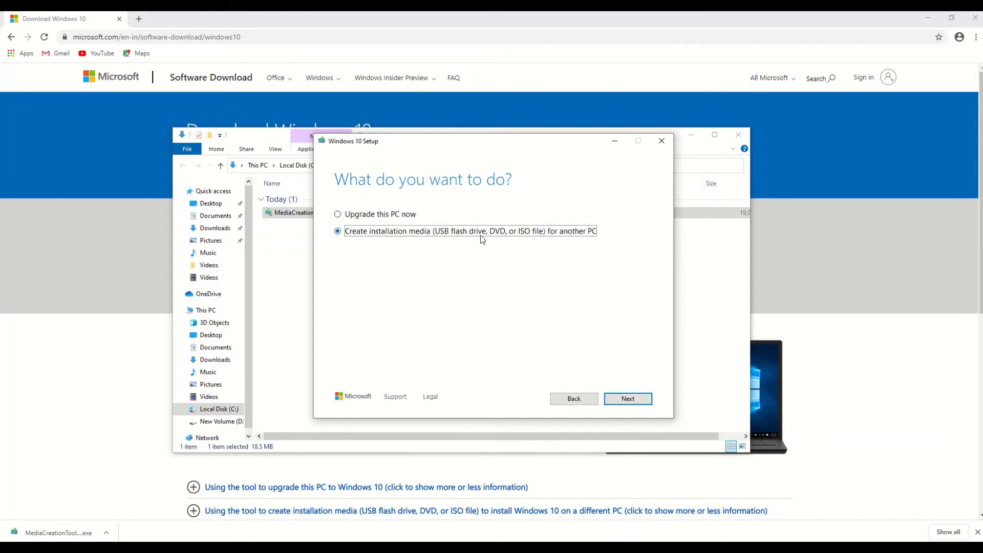
{"action": "left_click", "coordinate": [632, 404]}
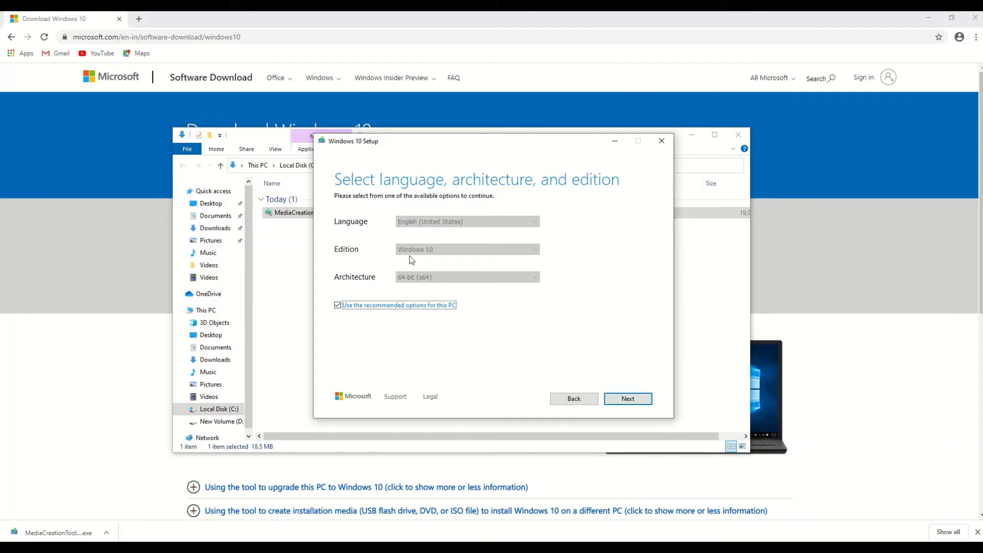
Override the recommended options with English (United States), Windows 10 and 64-bit (x64), and restore the recommended options
{"action": "left_click", "coordinate": [367, 305]}
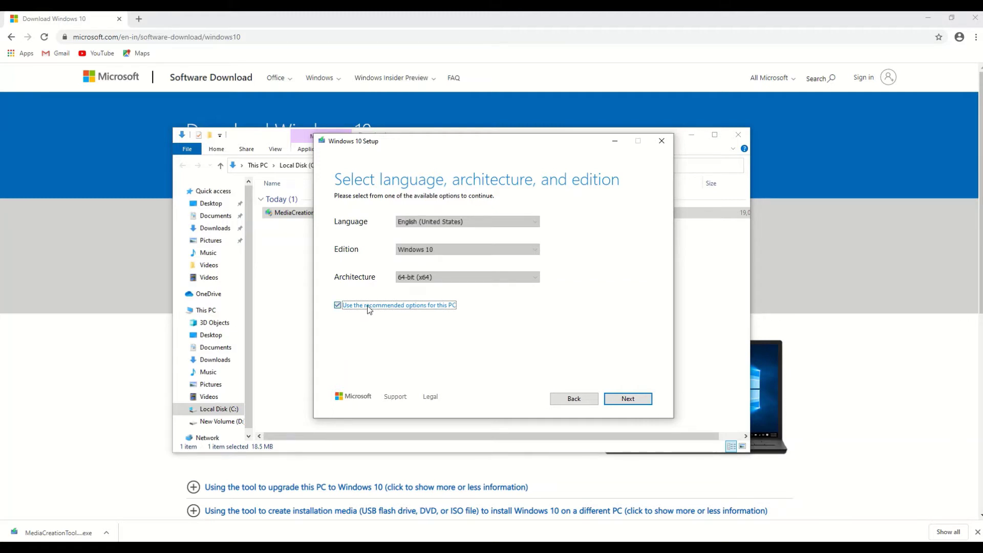
{"action": "left_click", "coordinate": [435, 225]}
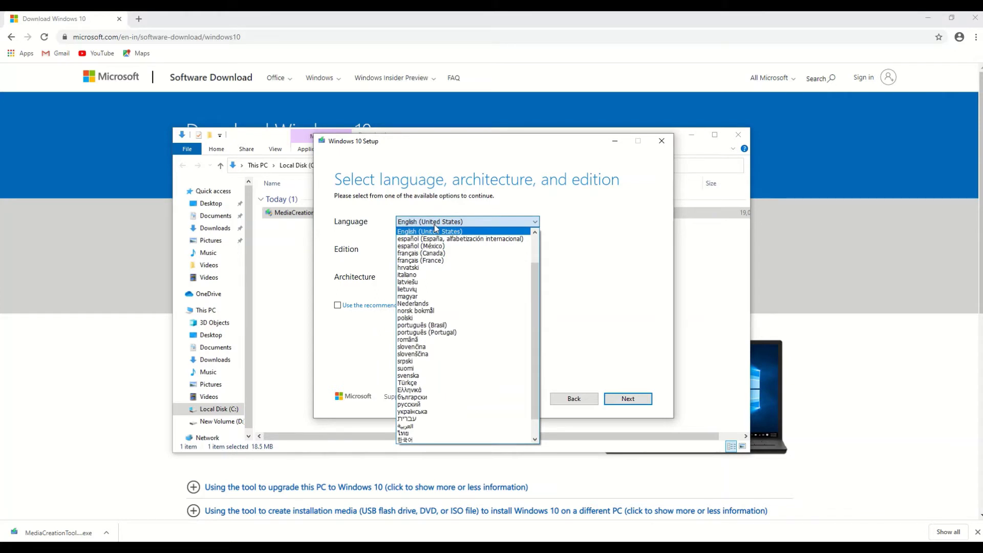
{"action": "left_click", "coordinate": [433, 229]}
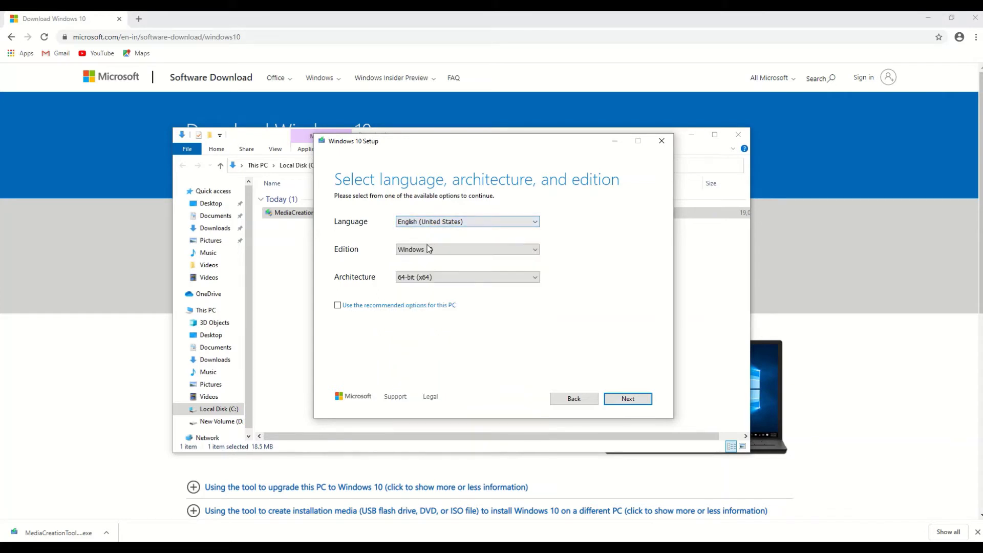
{"action": "left_click", "coordinate": [429, 250]}
{"action": "left_click", "coordinate": [429, 255]}
{"action": "left_click", "coordinate": [425, 277]}
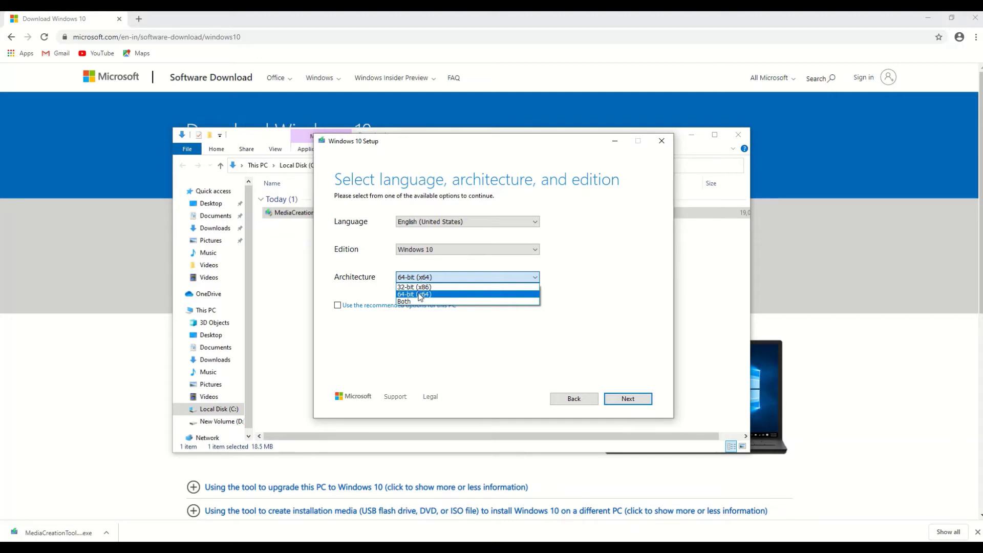
{"action": "left_click", "coordinate": [420, 295]}
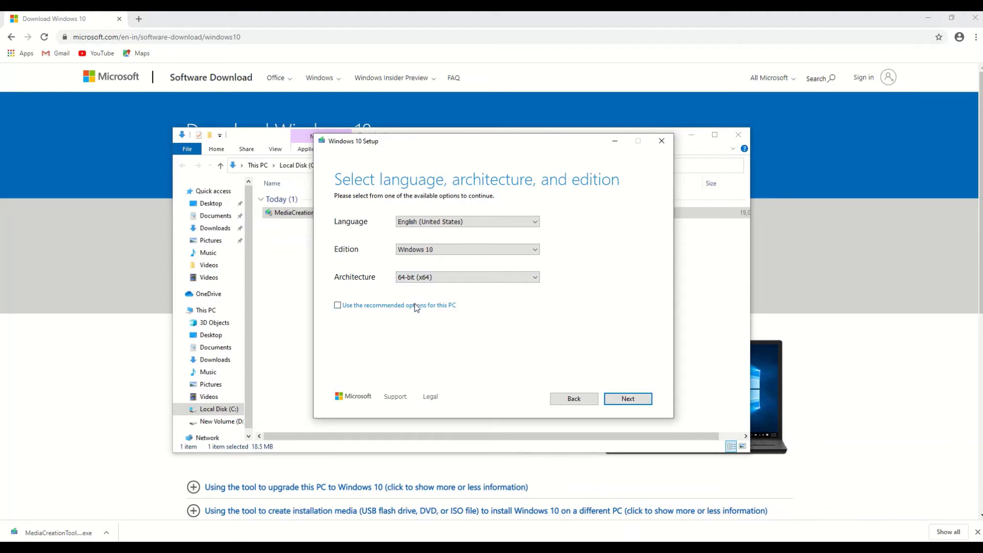
{"action": "left_click", "coordinate": [415, 306]}
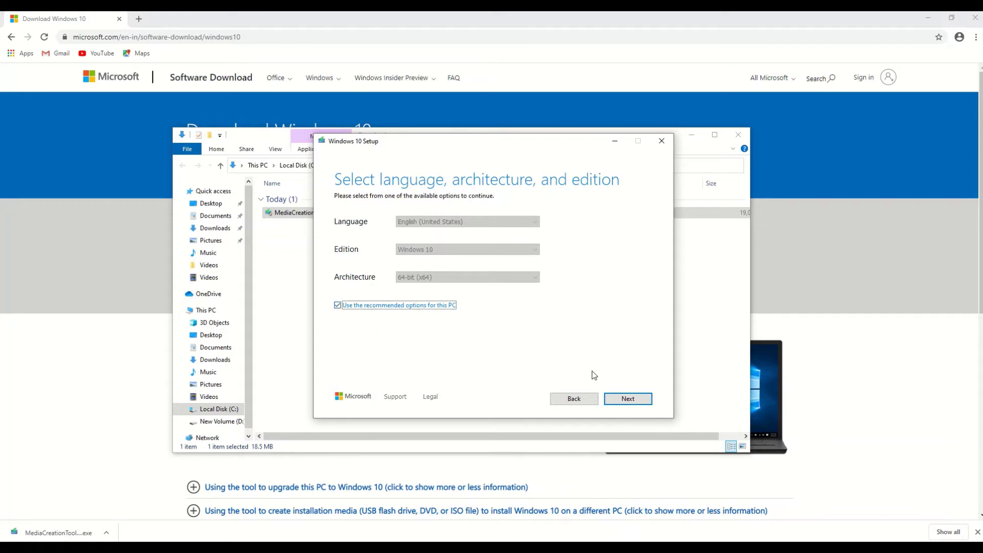
Continue with the recommended language, edition and architecture, and choose ISO file as the media to use
{"action": "left_click", "coordinate": [625, 399]}
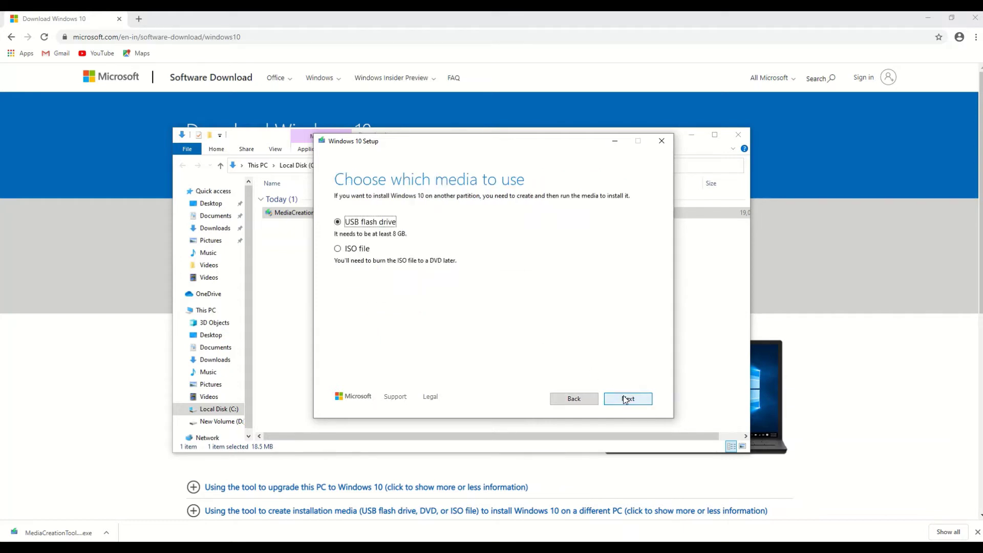
{"action": "left_click", "coordinate": [359, 253]}
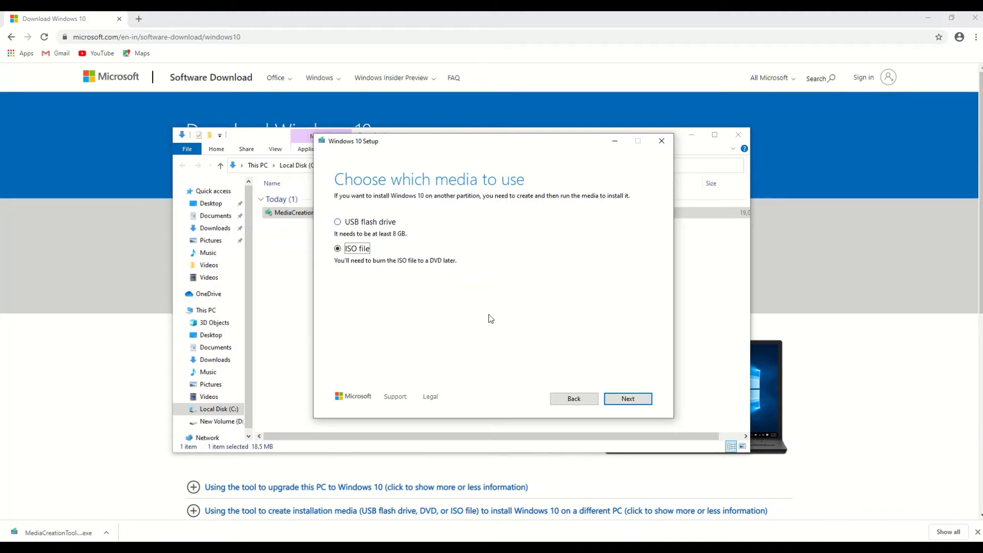
{"action": "left_click", "coordinate": [626, 401]}
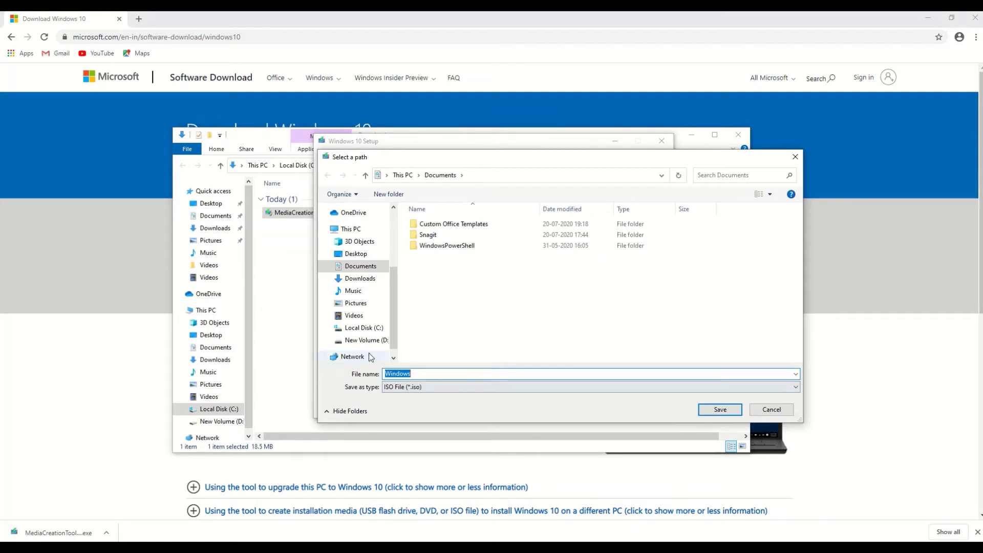
Create a folder named Images on Local Disk (C:) for the ISO file
{"action": "left_click", "coordinate": [373, 328]}
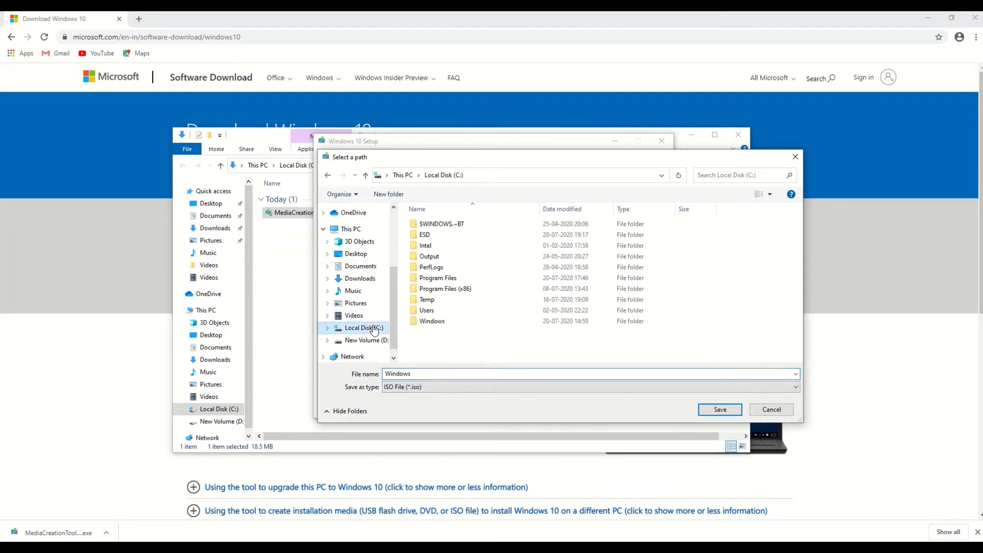
{"action": "right_click", "coordinate": [431, 336]}
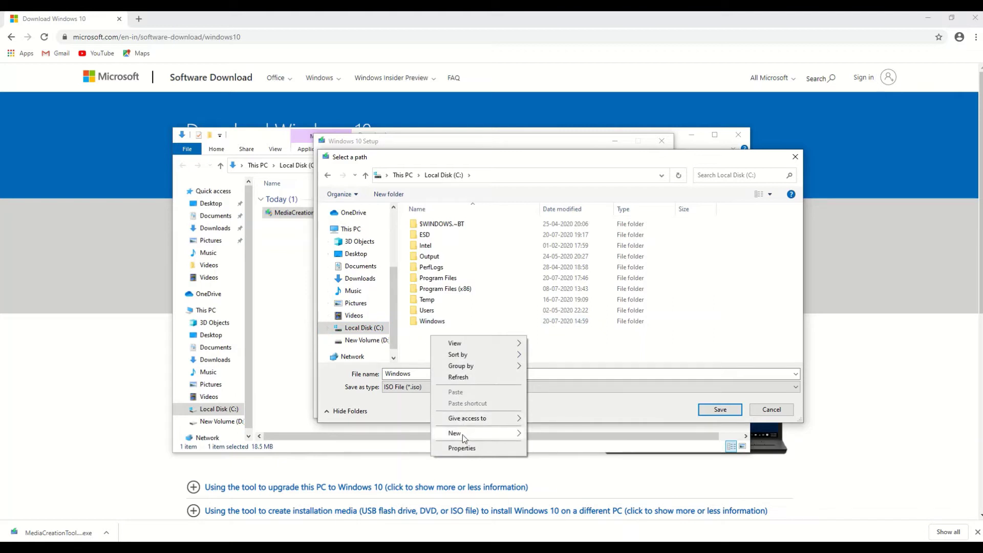
{"action": "mouse_move", "coordinate": [462, 433]}
{"action": "left_click", "coordinate": [542, 435]}
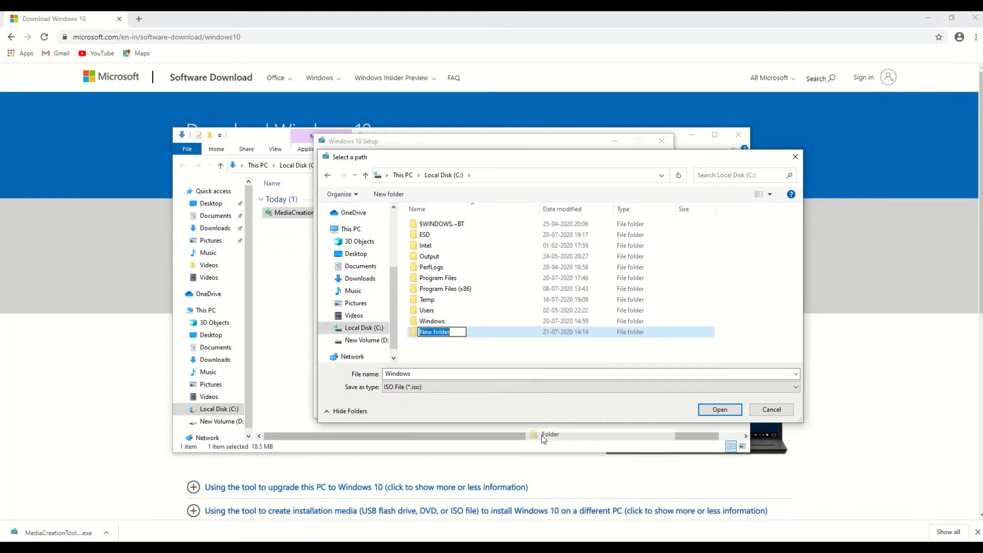
{"action": "type", "text": "Images"}
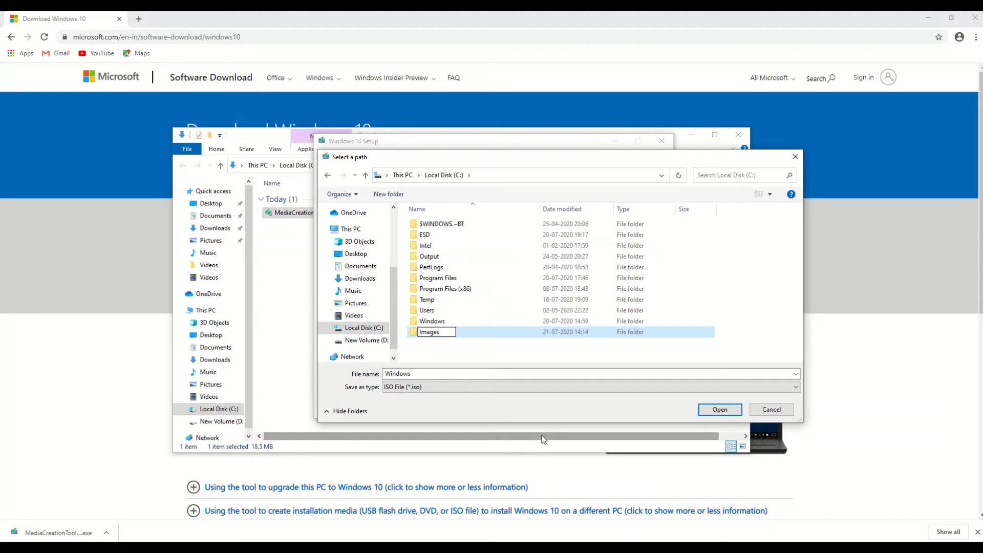
{"action": "key", "text": "Return"}
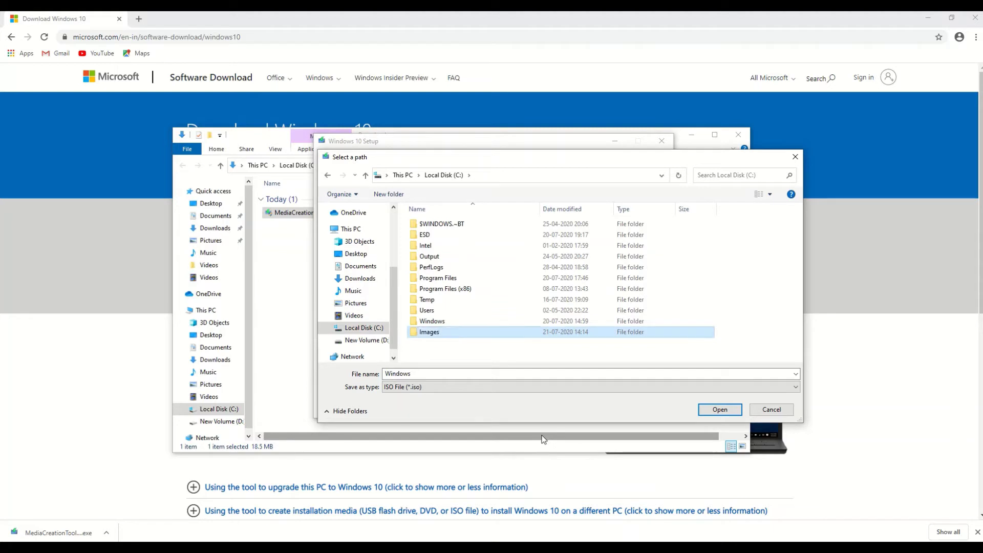
Save the ISO file in the Images folder under the name "Windows 10" and start the download
{"action": "double_click", "coordinate": [429, 333]}
{"action": "double_click", "coordinate": [423, 373]}
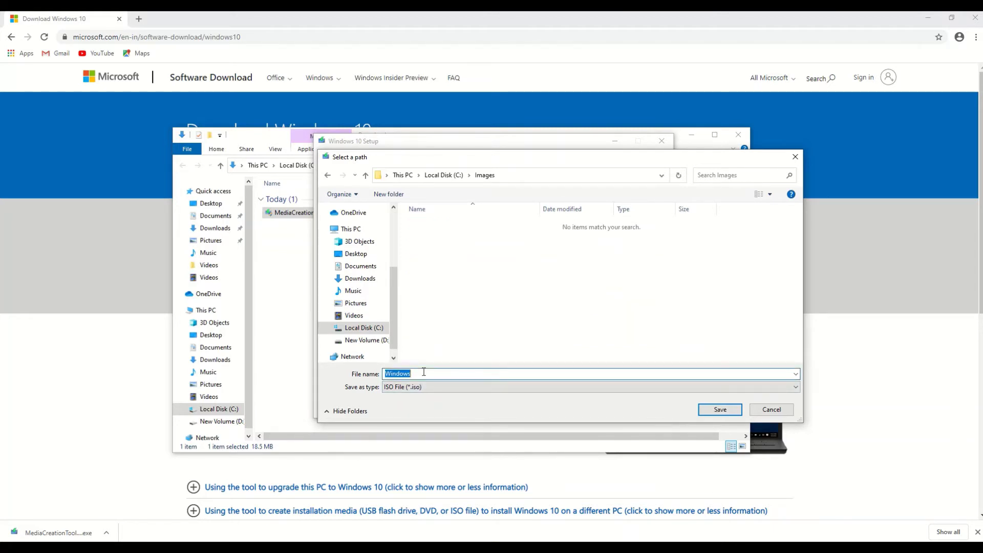
{"action": "left_click", "coordinate": [423, 373]}
{"action": "type", "text": "10"}
{"action": "left_click", "coordinate": [719, 408]}
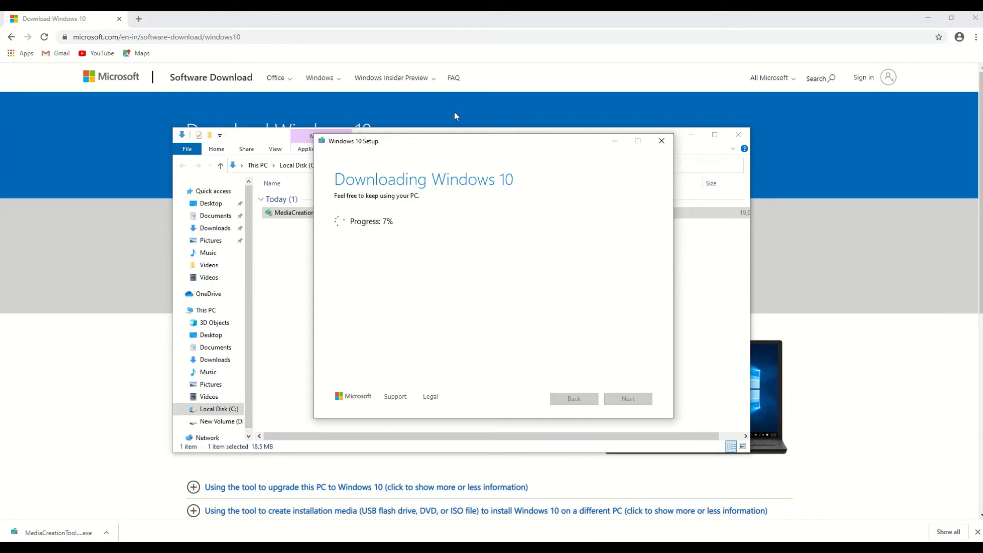
{"action": "mouse_move", "coordinate": [438, 14]}
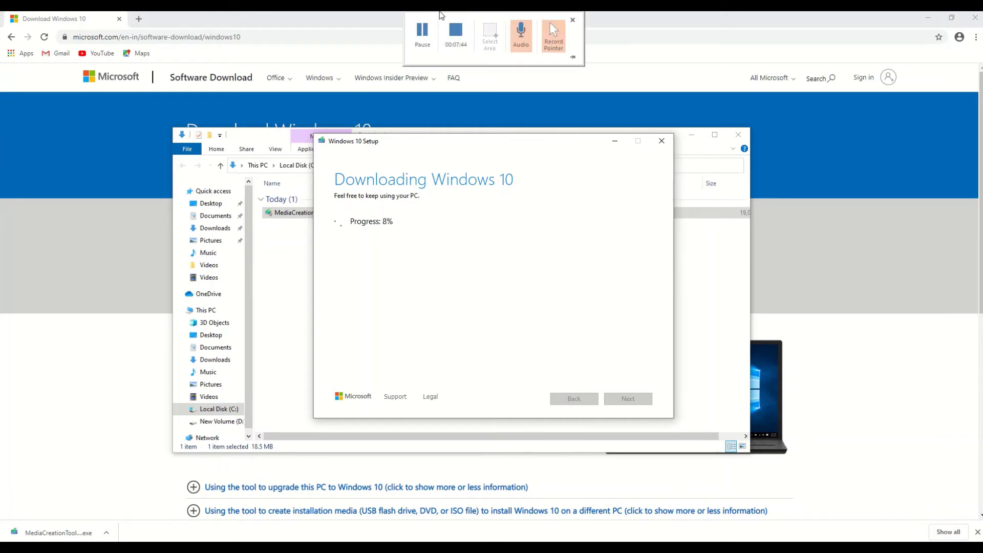
{"action": "left_click", "coordinate": [422, 38]}
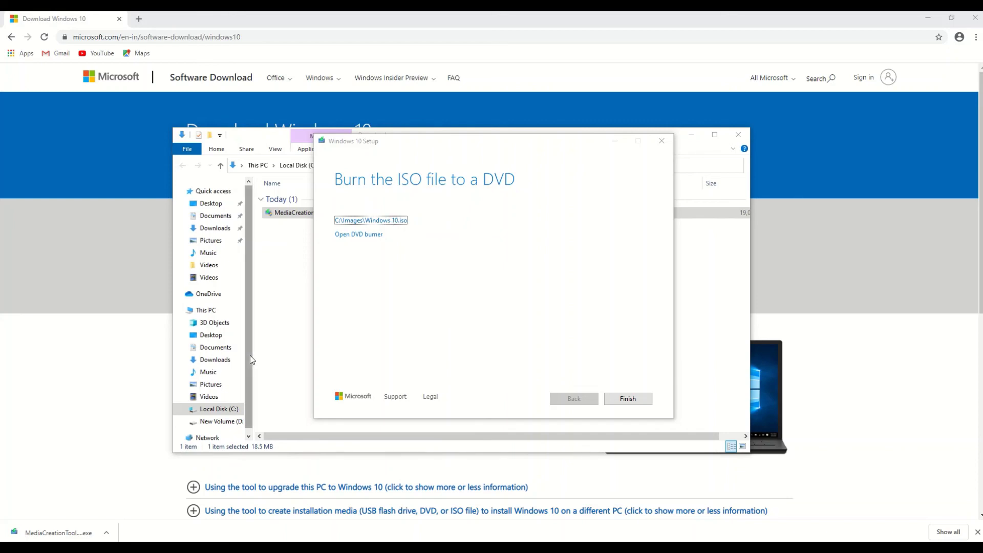
Go to the Images folder on Local Disk (C:) and check the properties of the Windows 10 ISO file
{"action": "left_click", "coordinate": [216, 409]}
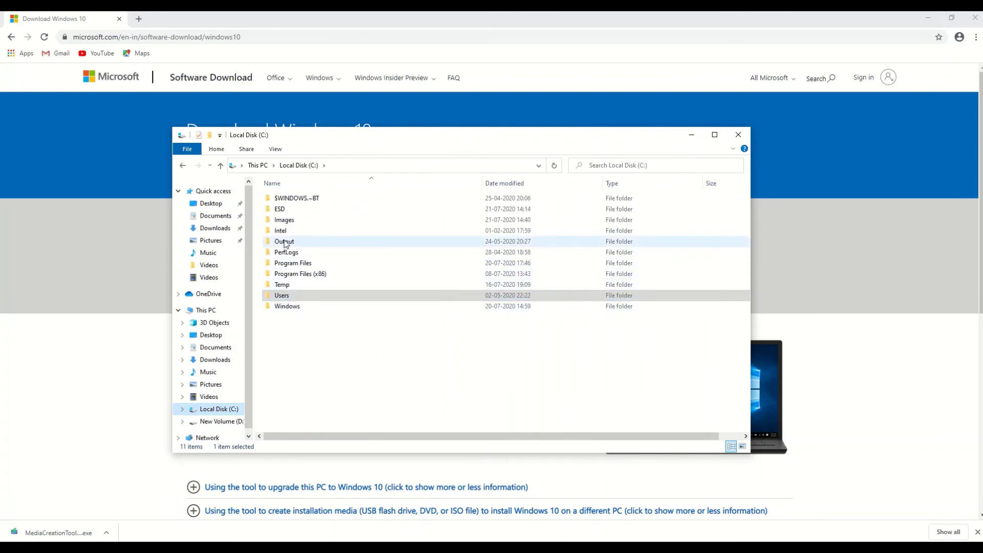
{"action": "double_click", "coordinate": [283, 220]}
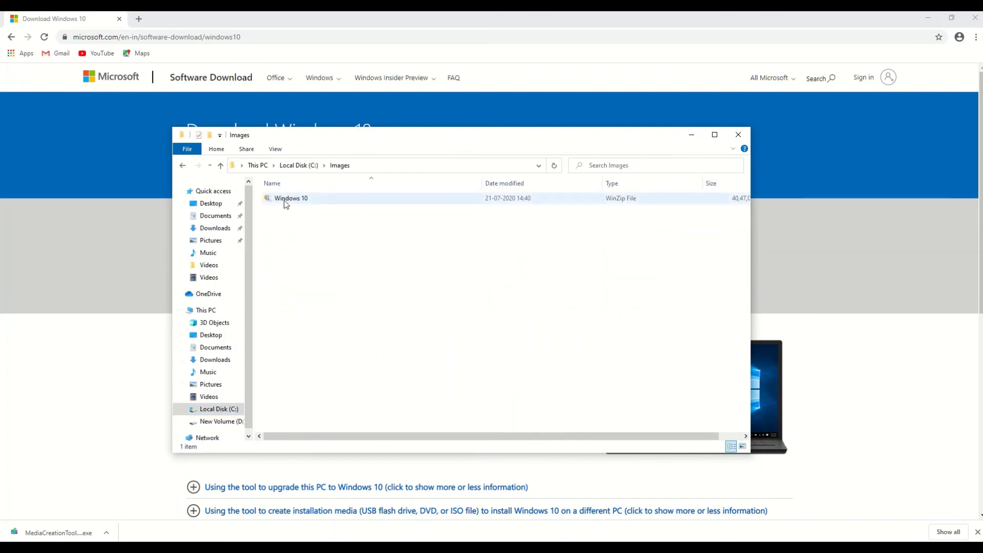
{"action": "left_click", "coordinate": [286, 200]}
{"action": "right_click", "coordinate": [286, 201]}
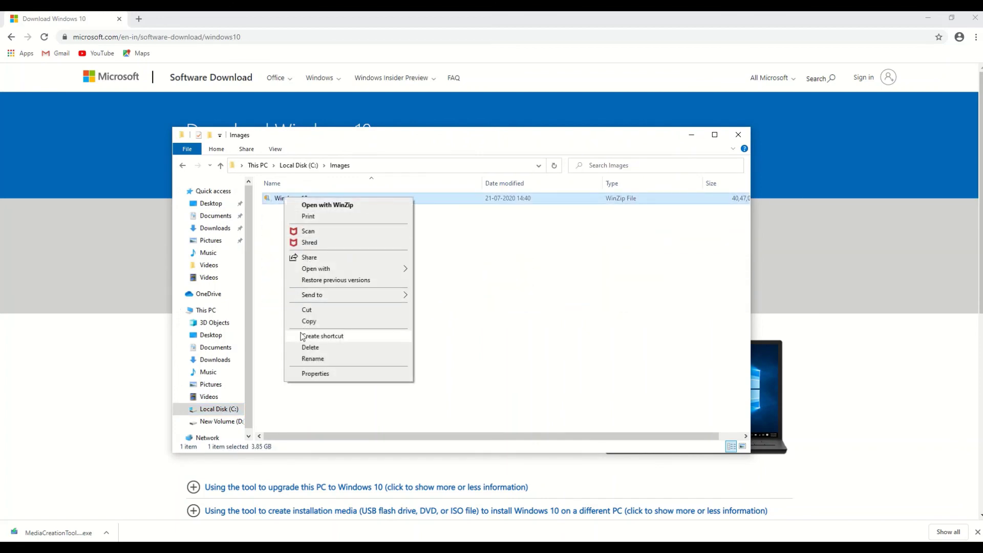
{"action": "left_click", "coordinate": [314, 376]}
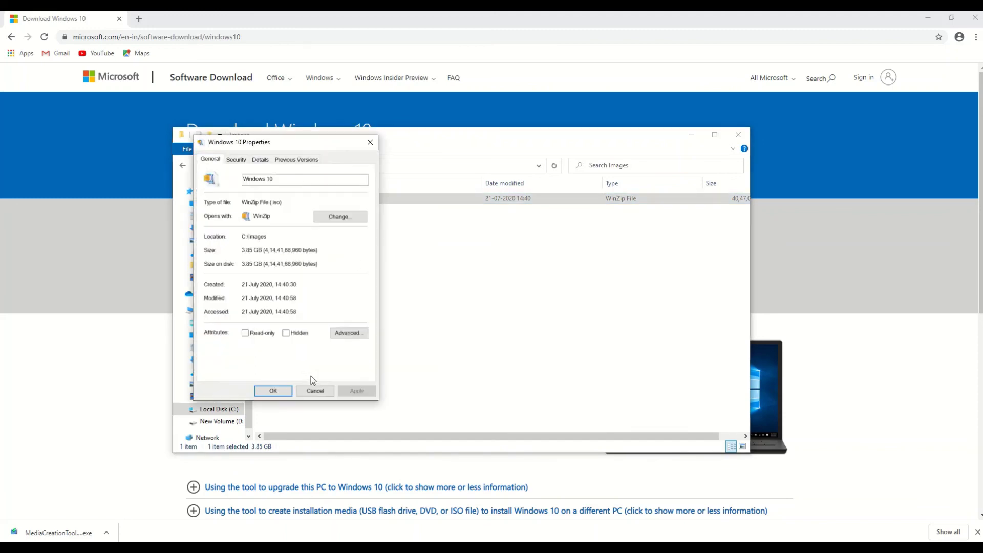
{"action": "left_click", "coordinate": [370, 144]}
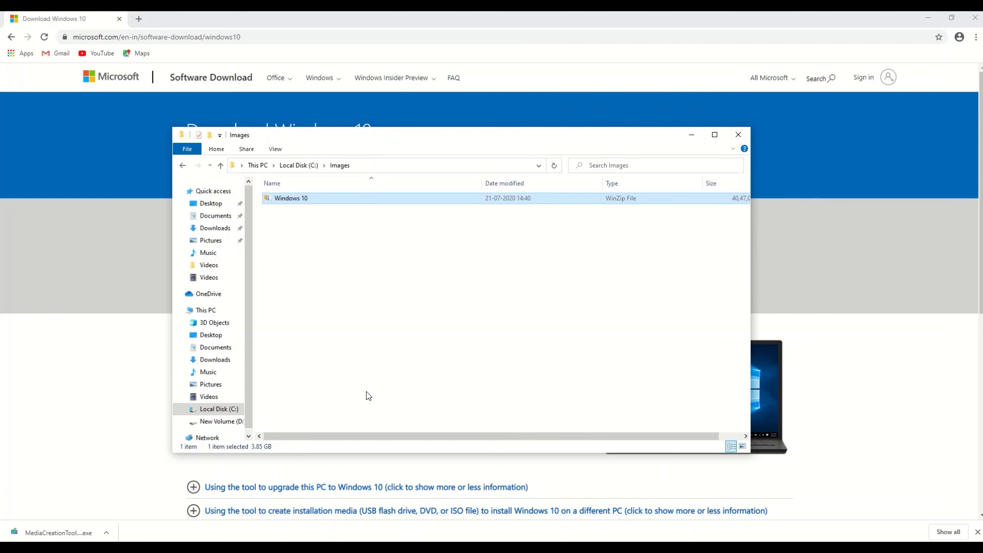
{"action": "key", "text": "alt"}
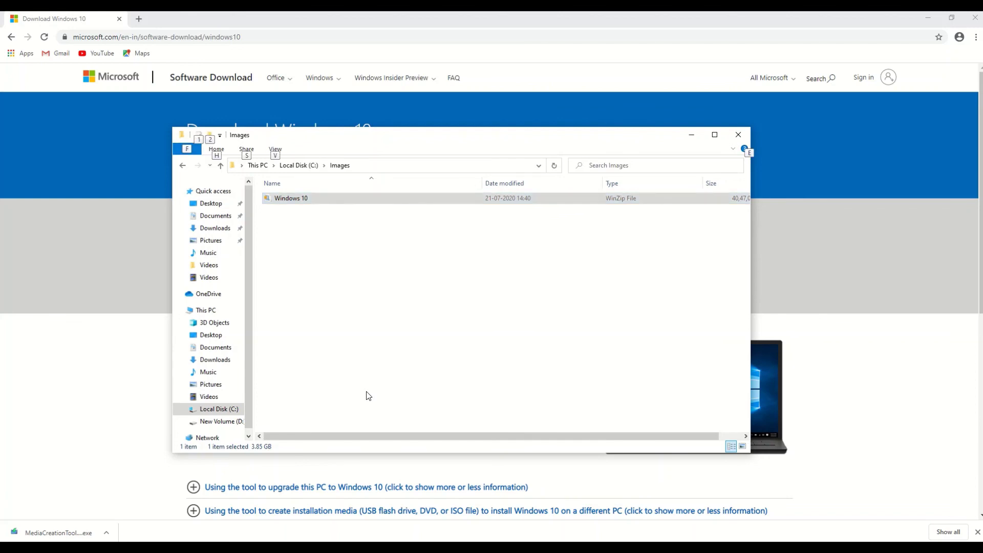
{"action": "left_click", "coordinate": [368, 396]}
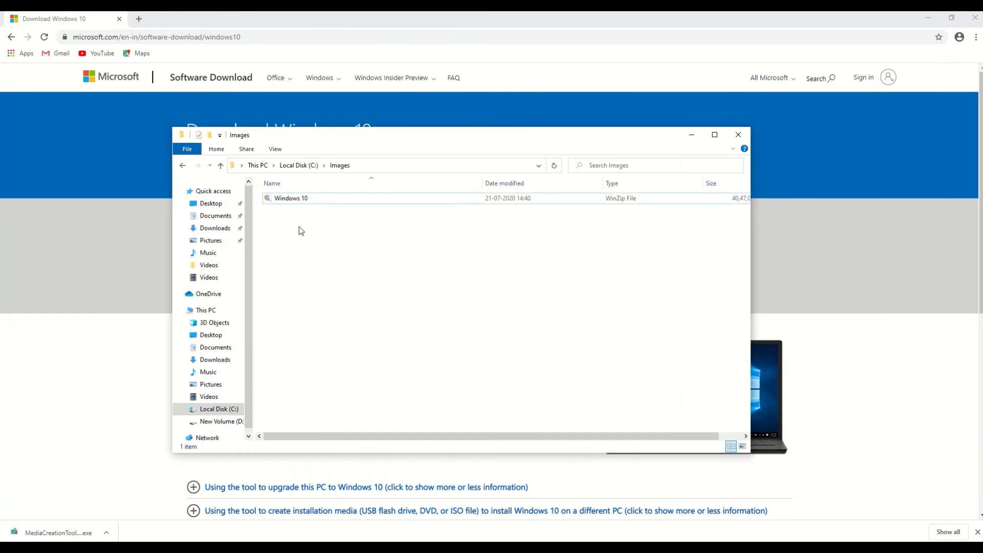
{"action": "left_click", "coordinate": [296, 200]}
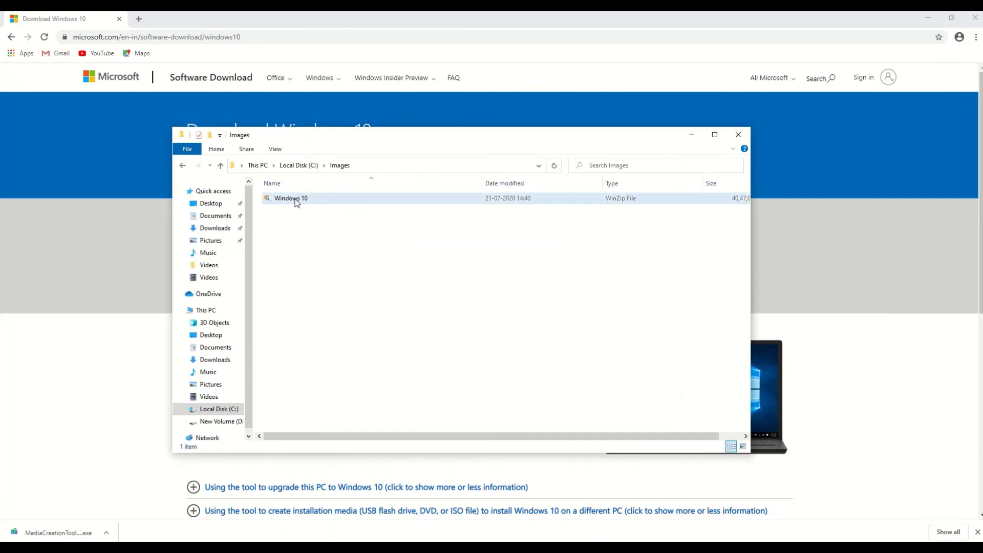
{"action": "right_click", "coordinate": [296, 202]}
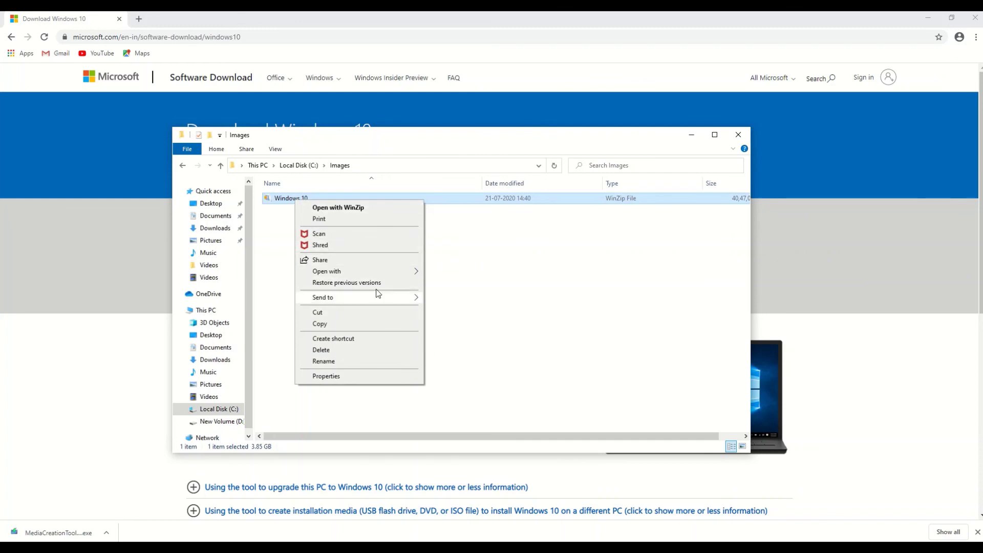
{"action": "left_click", "coordinate": [510, 285]}
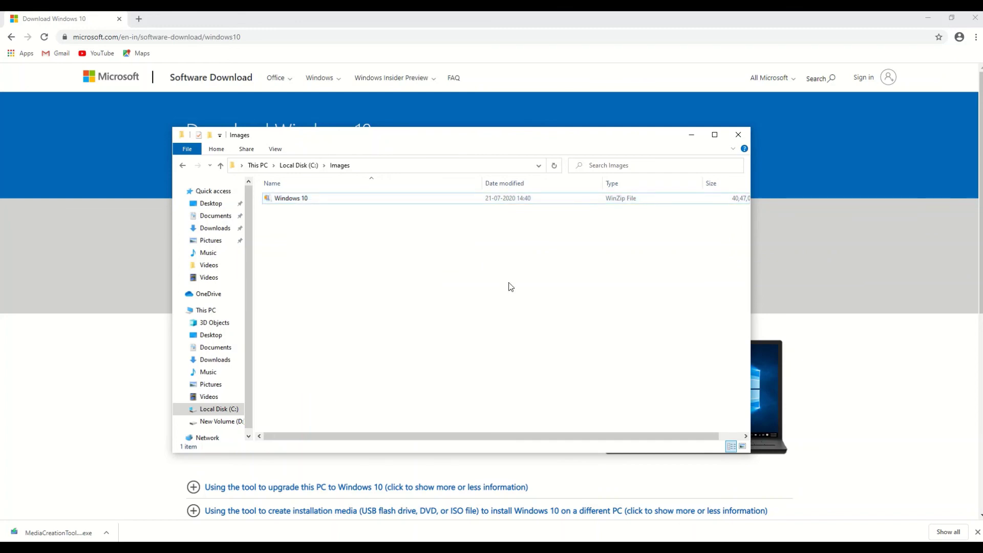
Try to open the DVD burner from Windows 10 Setup, dismiss its usage information, and finish the setup
{"action": "left_click", "coordinate": [369, 234]}
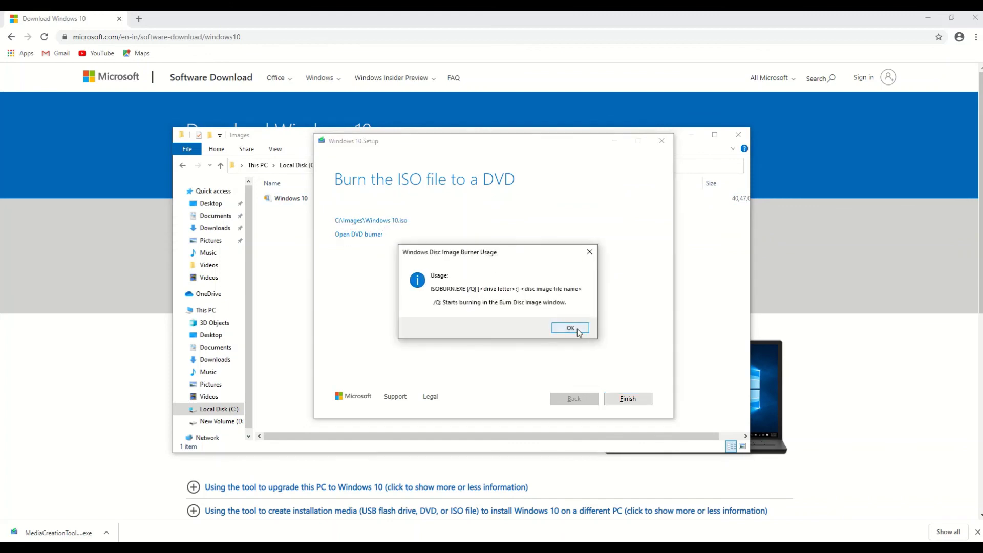
{"action": "left_click", "coordinate": [579, 332]}
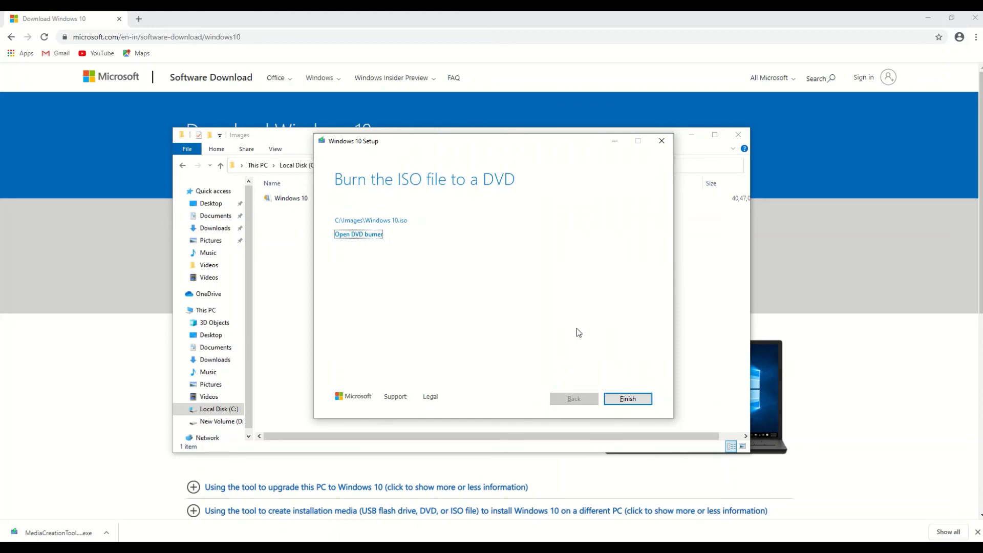
{"action": "left_click", "coordinate": [628, 397]}
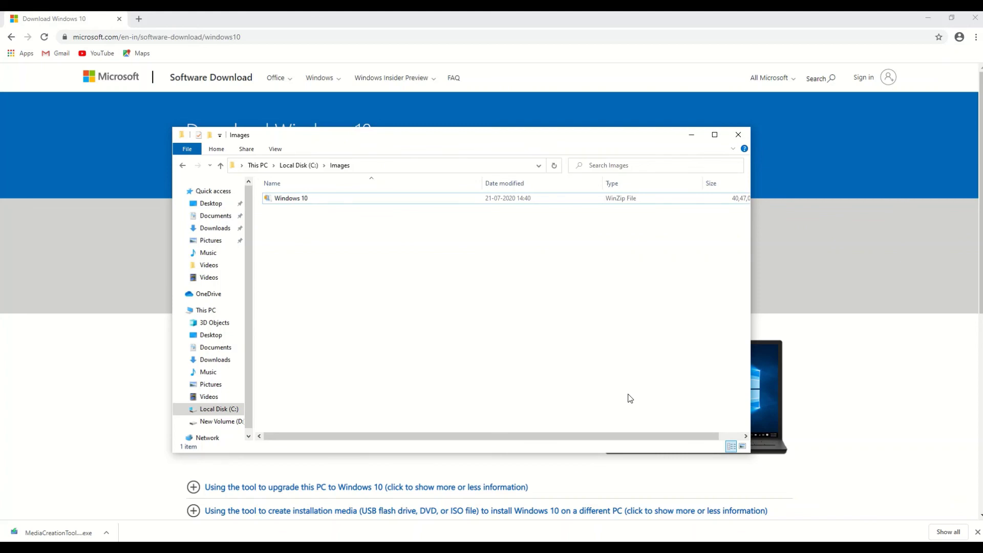
{"action": "mouse_move", "coordinate": [390, 15]}
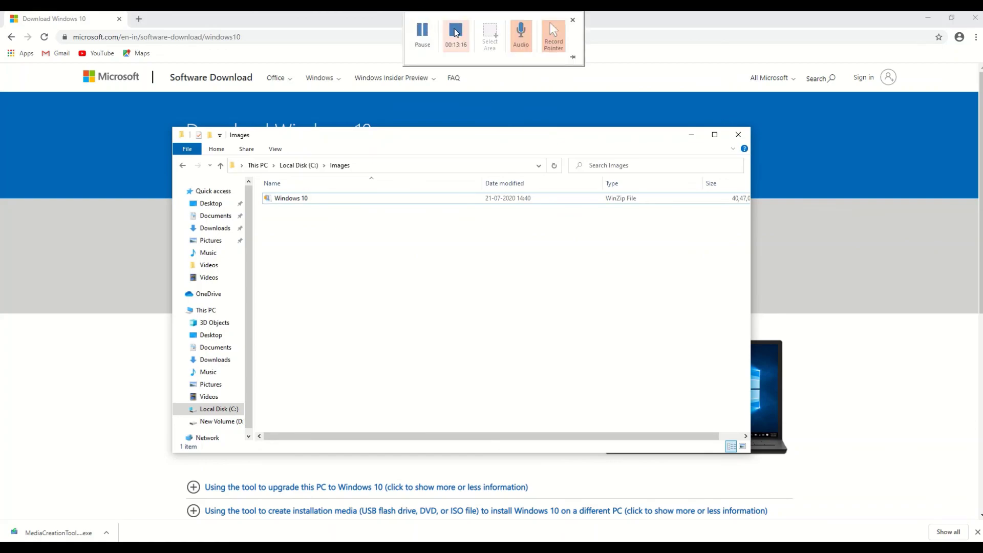